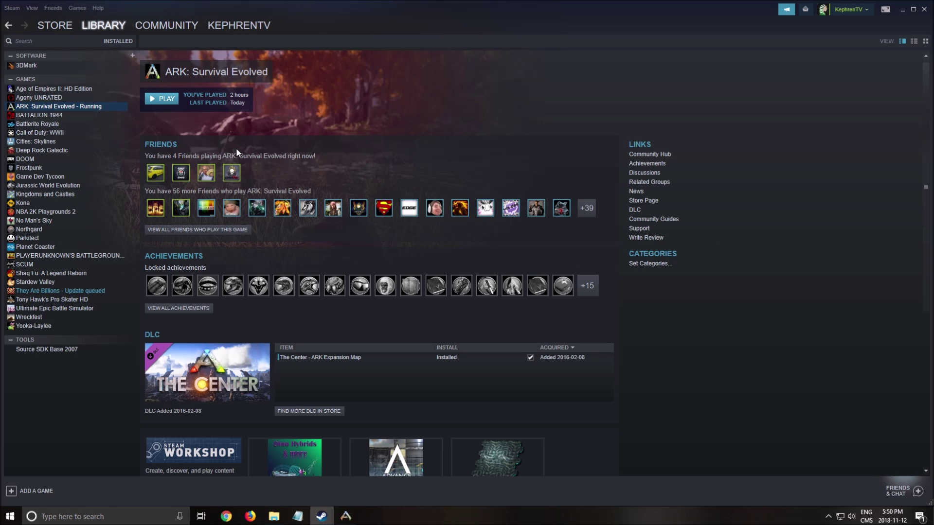
Open the launch options of ARK: Survival Evolved from the game's properties.
{"action": "right_click", "coordinate": [90, 106]}
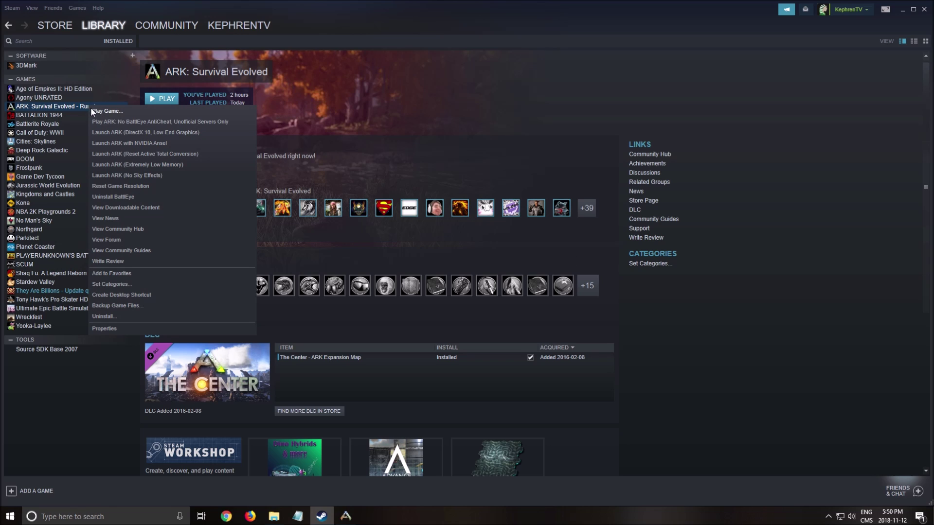
{"action": "left_click", "coordinate": [112, 329]}
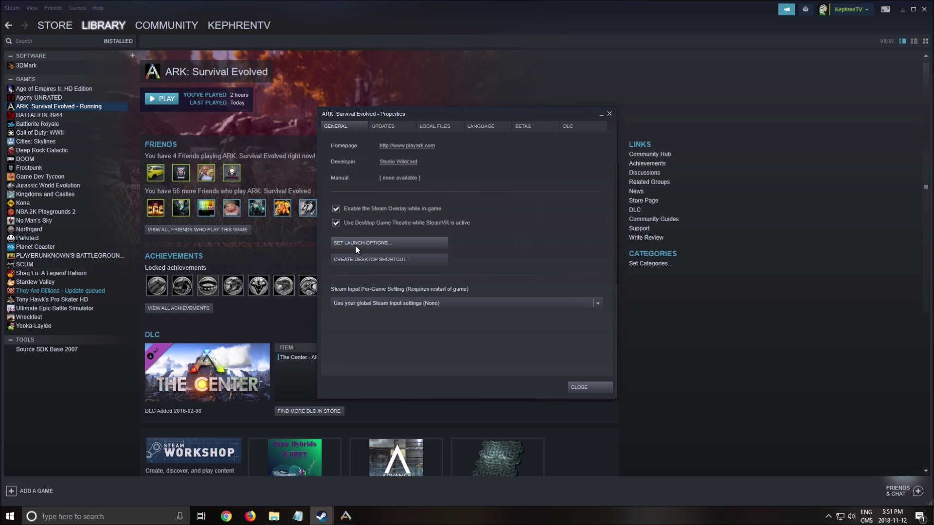
{"action": "left_click", "coordinate": [361, 243]}
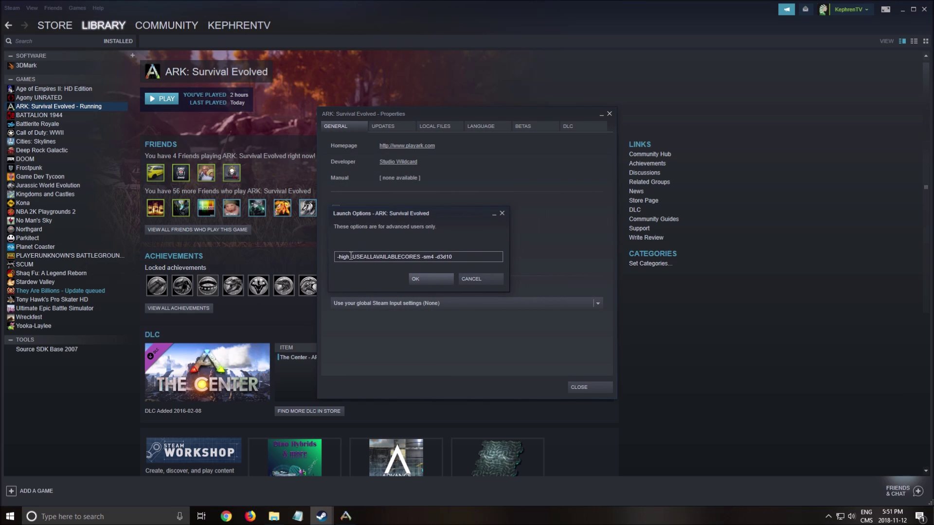
Examine each parameter in the launch options -high, USEALLAVAILABLECORES, -sm4 and -d3d10, and close the game's properties.
{"action": "left_click_drag", "start_coordinate": [350, 255], "coordinate": [318, 258]}
{"action": "double_click", "coordinate": [368, 256]}
{"action": "left_click", "coordinate": [413, 260]}
{"action": "left_click_drag", "start_coordinate": [416, 257], "coordinate": [323, 256]}
{"action": "double_click", "coordinate": [428, 257]}
{"action": "double_click", "coordinate": [445, 256]}
{"action": "left_click", "coordinate": [468, 256]}
{"action": "double_click", "coordinate": [450, 256]}
{"action": "left_click", "coordinate": [396, 246]}
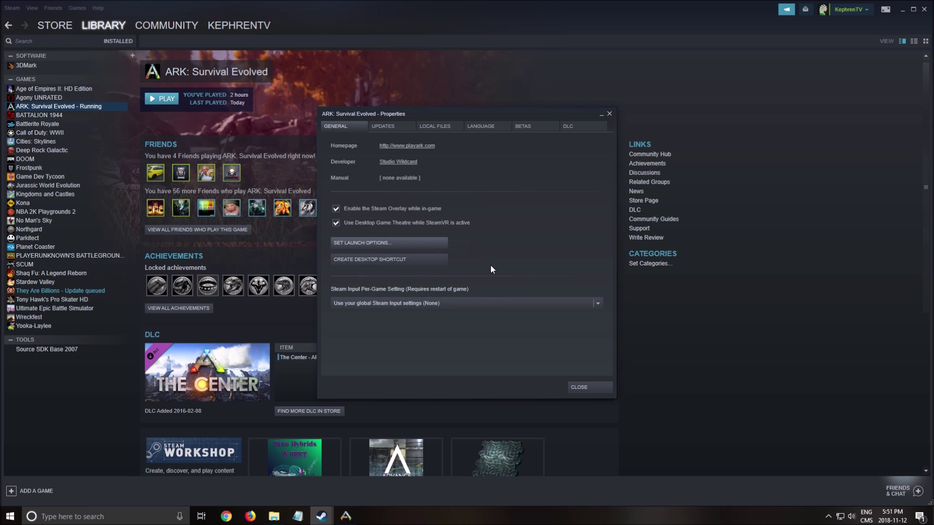
{"action": "left_click", "coordinate": [567, 385]}
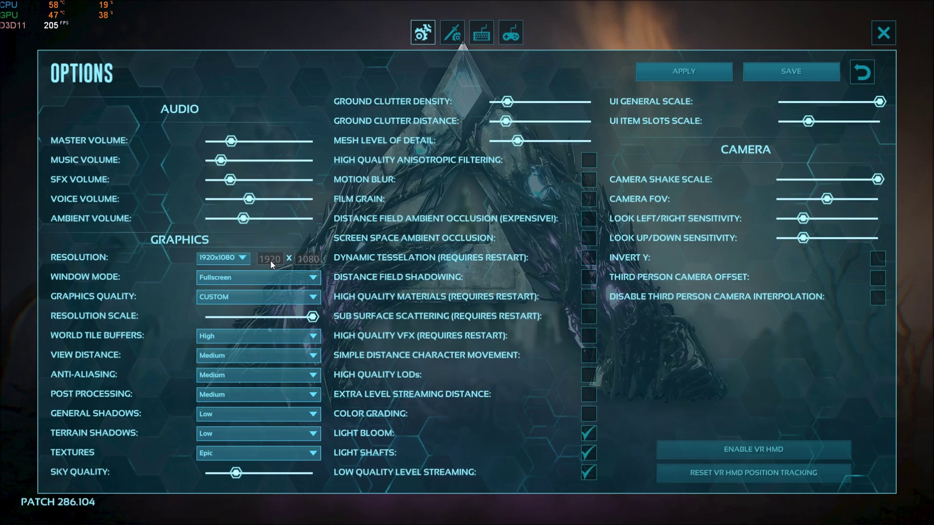
Review the available resolutions and window modes, and try the resolution scale slider, returning it to its maximum.
{"action": "left_click", "coordinate": [206, 257]}
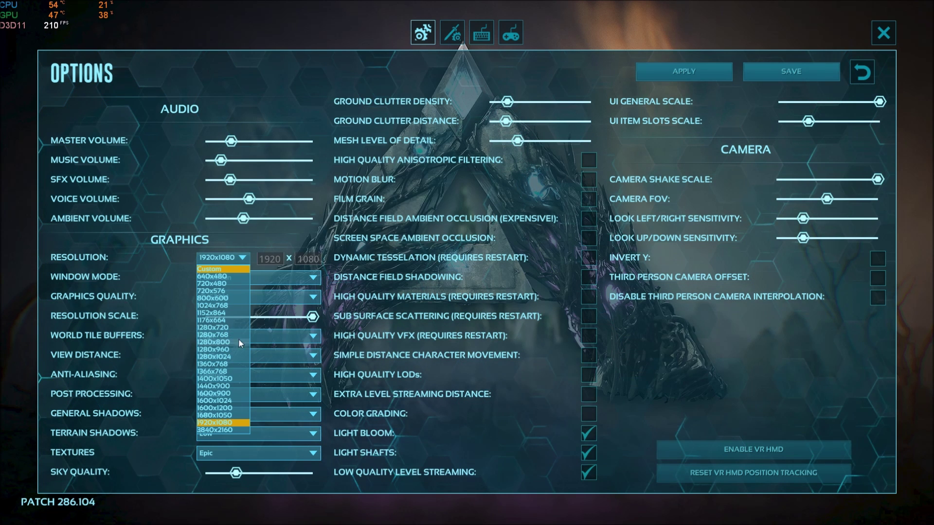
{"action": "left_click", "coordinate": [144, 276]}
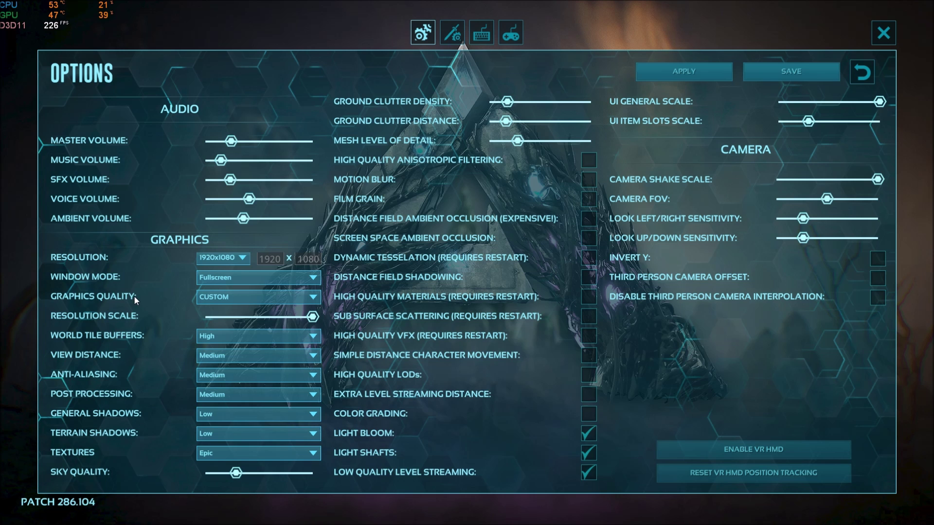
{"action": "left_click", "coordinate": [205, 277]}
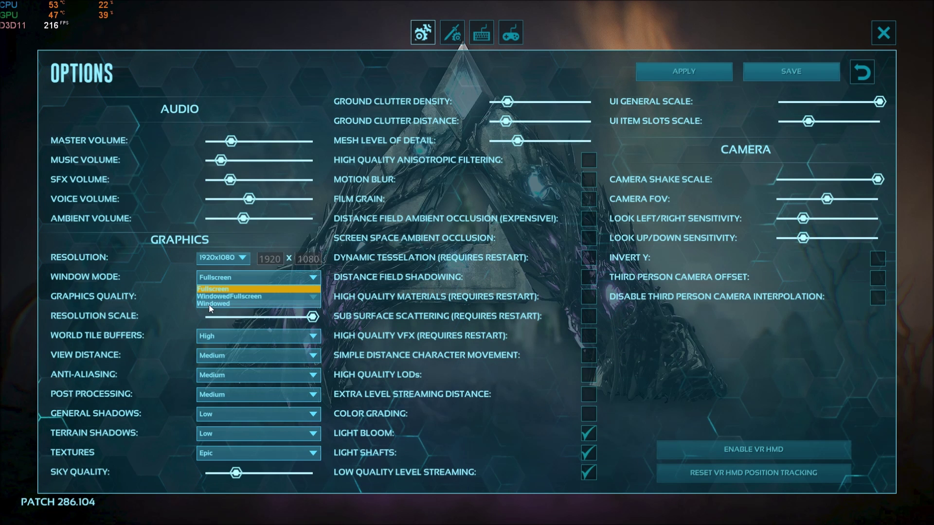
{"action": "left_click", "coordinate": [121, 275]}
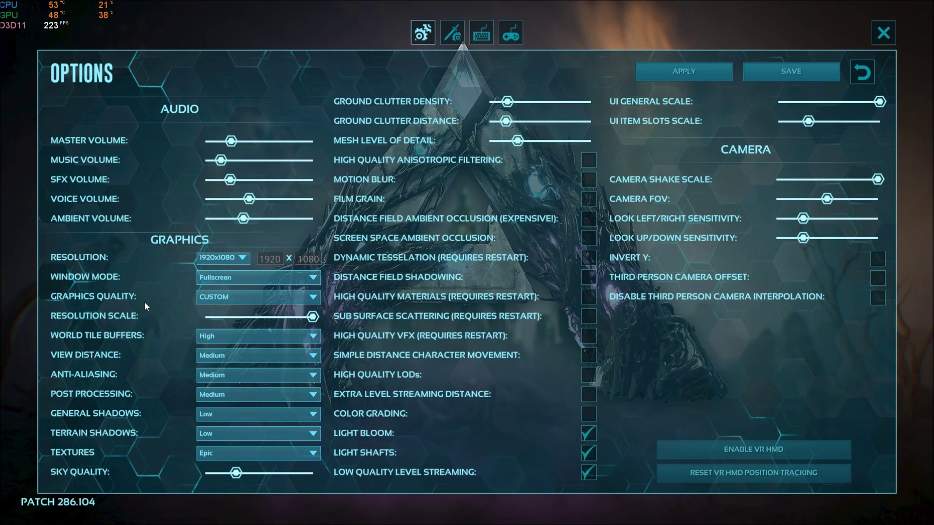
{"action": "mouse_move", "coordinate": [312, 317]}
{"action": "left_mouse_down"}
{"action": "mouse_move", "coordinate": [270, 317]}
{"action": "mouse_move", "coordinate": [313, 319]}
{"action": "left_mouse_up"}
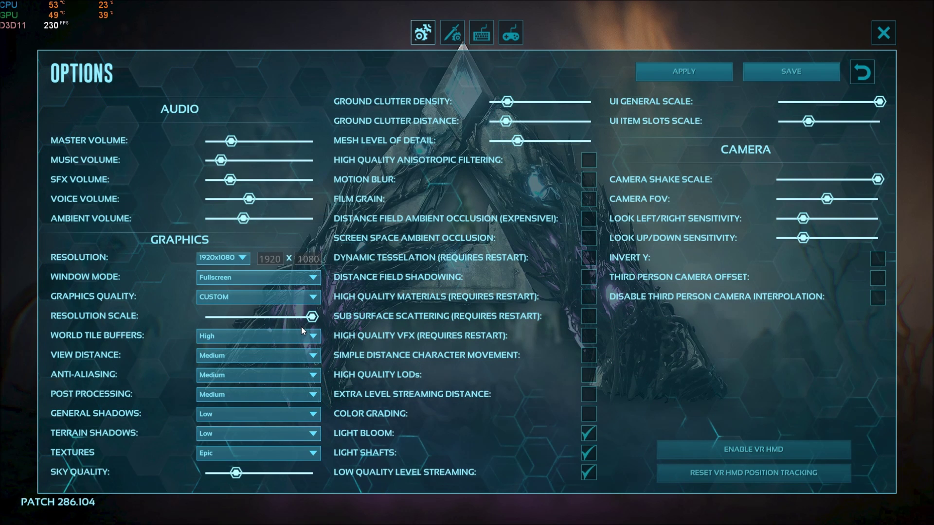
{"action": "left_click_drag", "start_coordinate": [312, 317], "coordinate": [338, 328]}
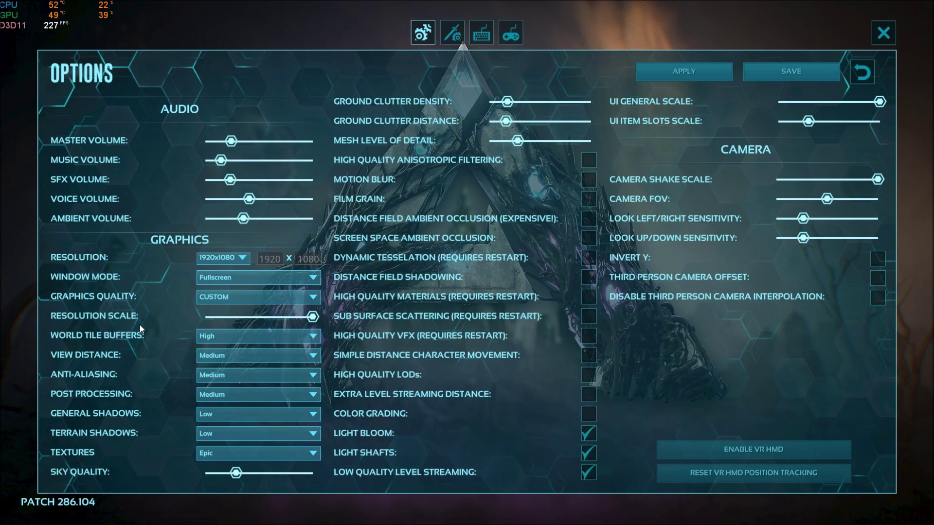
Review the available quality levels for world tile buffers, view distance and anti-aliasing without changing them.
{"action": "left_click", "coordinate": [205, 337]}
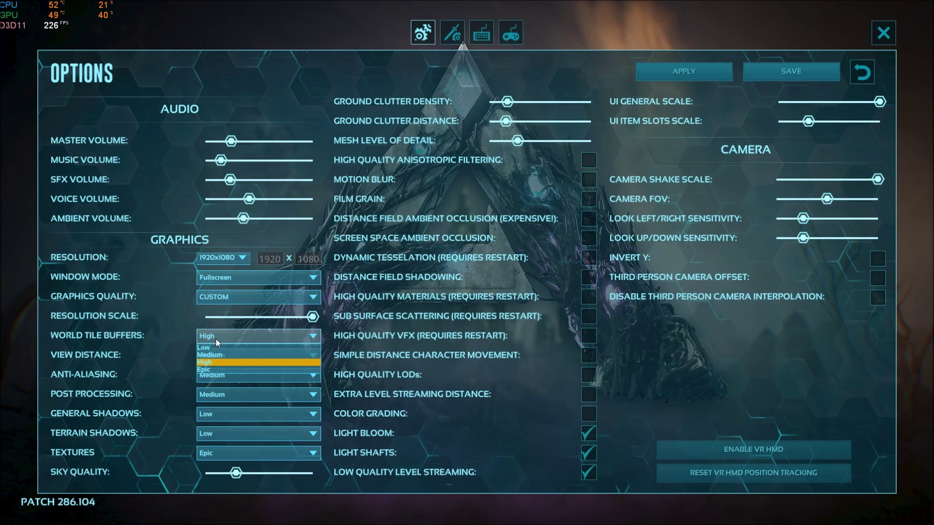
{"action": "left_click", "coordinate": [147, 320]}
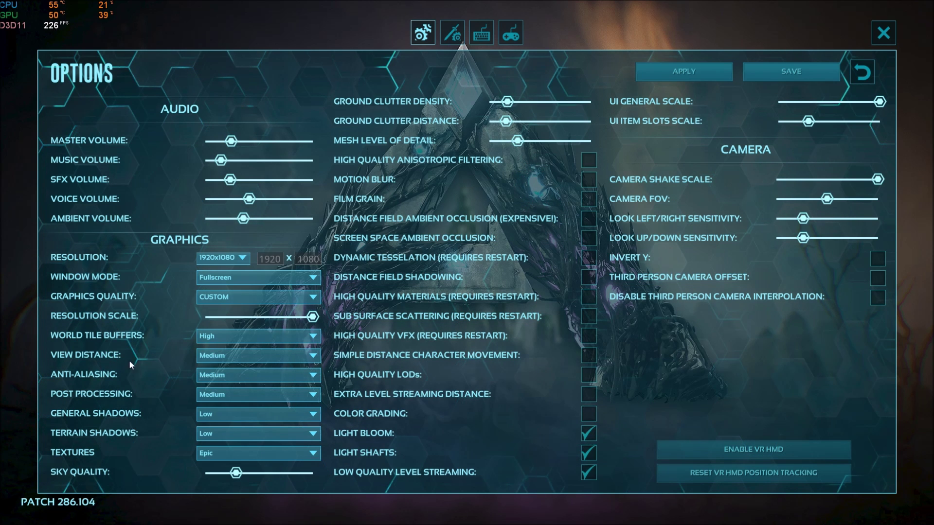
{"action": "left_click", "coordinate": [202, 356]}
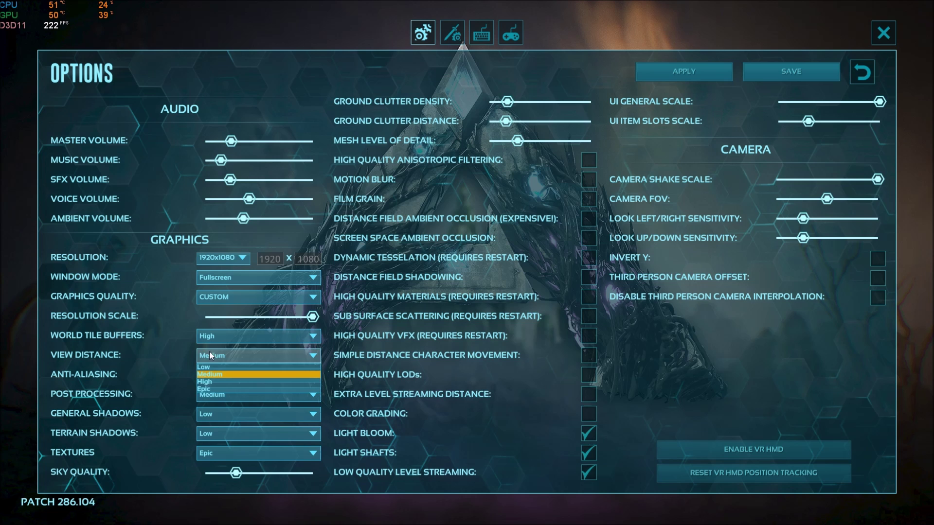
{"action": "left_click", "coordinate": [145, 352]}
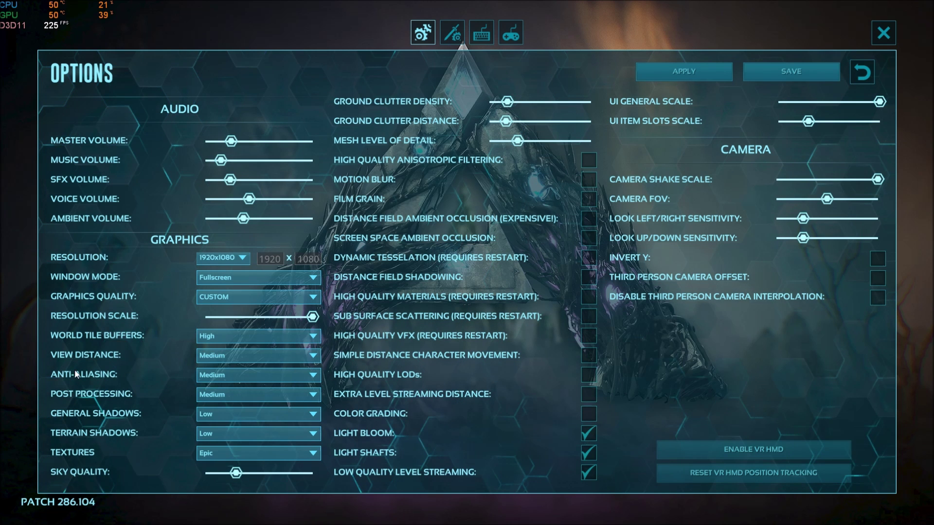
{"action": "left_click", "coordinate": [225, 376]}
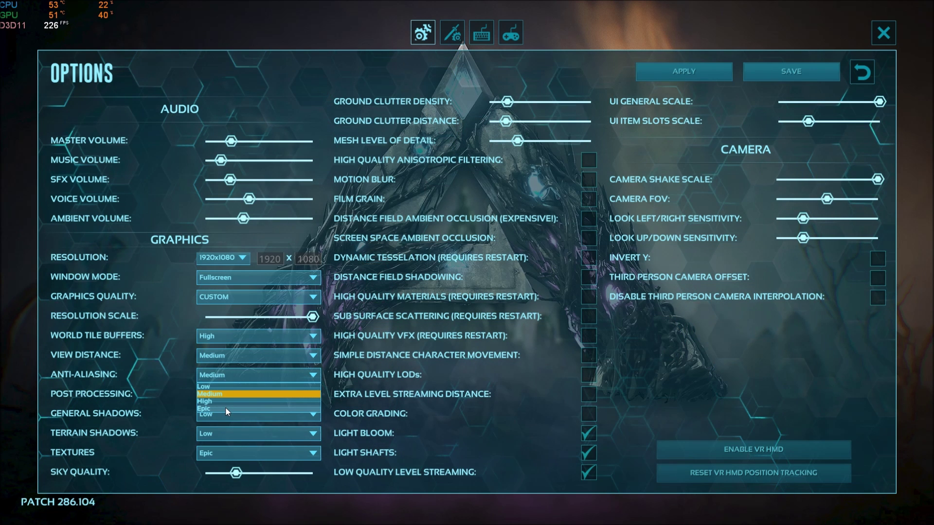
{"action": "left_click", "coordinate": [144, 383]}
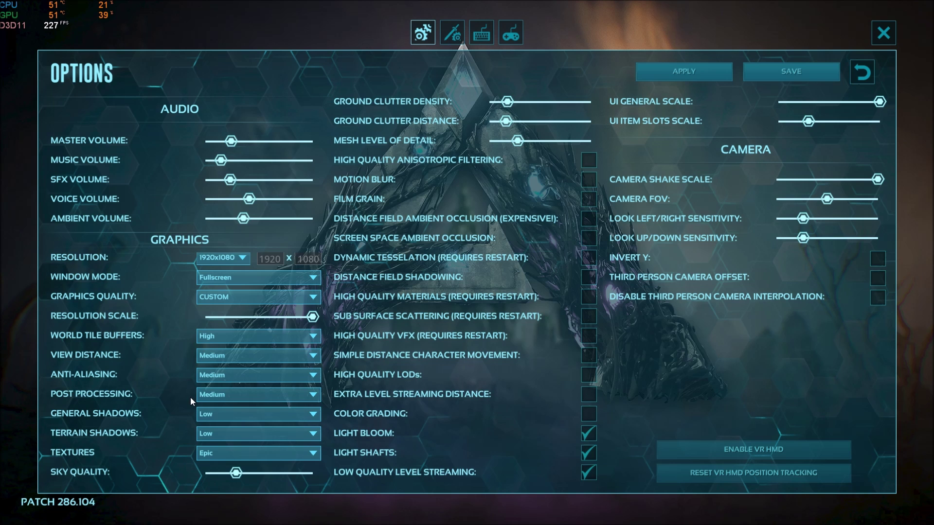
Review the available quality levels for post processing, general shadows and textures without changing them.
{"action": "left_click", "coordinate": [214, 395]}
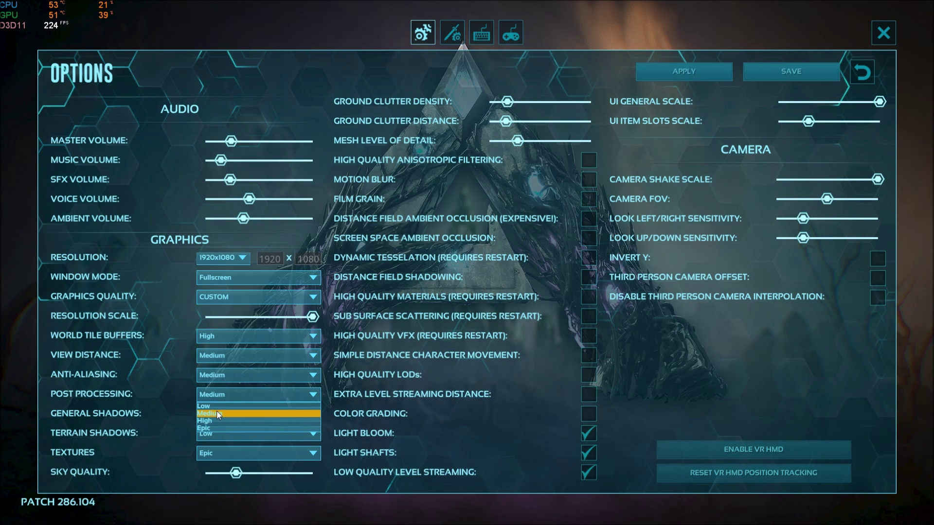
{"action": "left_click", "coordinate": [141, 397]}
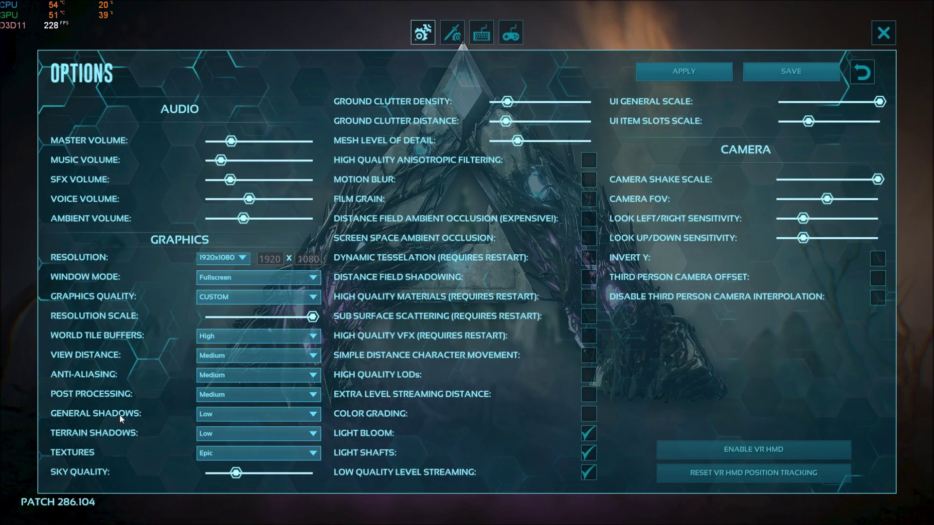
{"action": "left_click", "coordinate": [240, 416]}
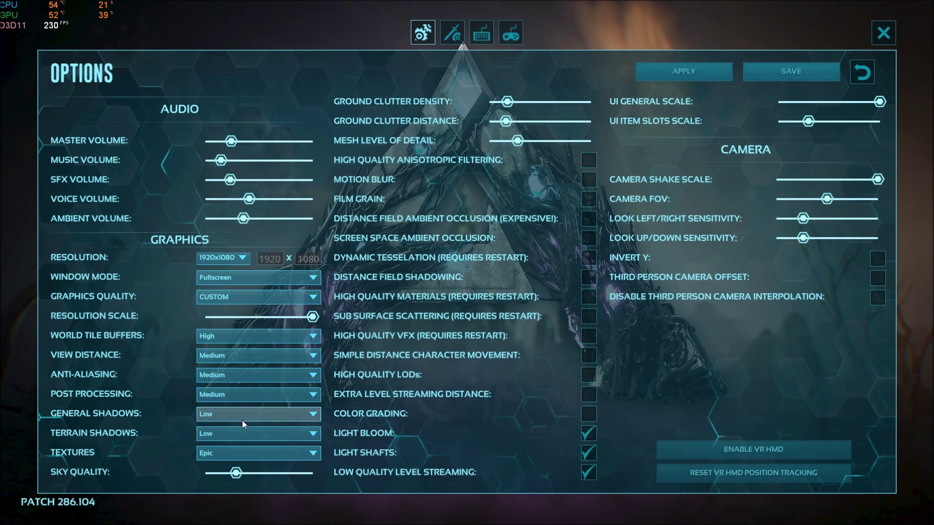
{"action": "left_click", "coordinate": [145, 406]}
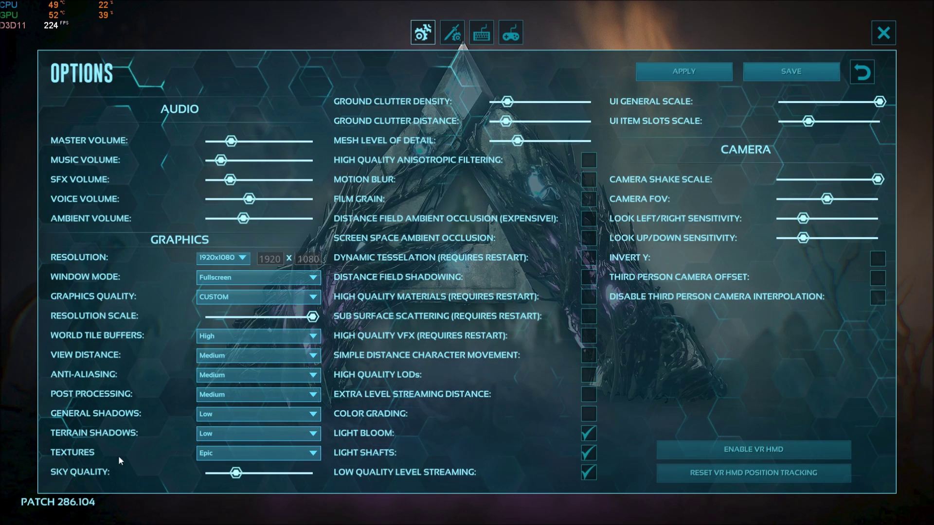
{"action": "left_click", "coordinate": [208, 454]}
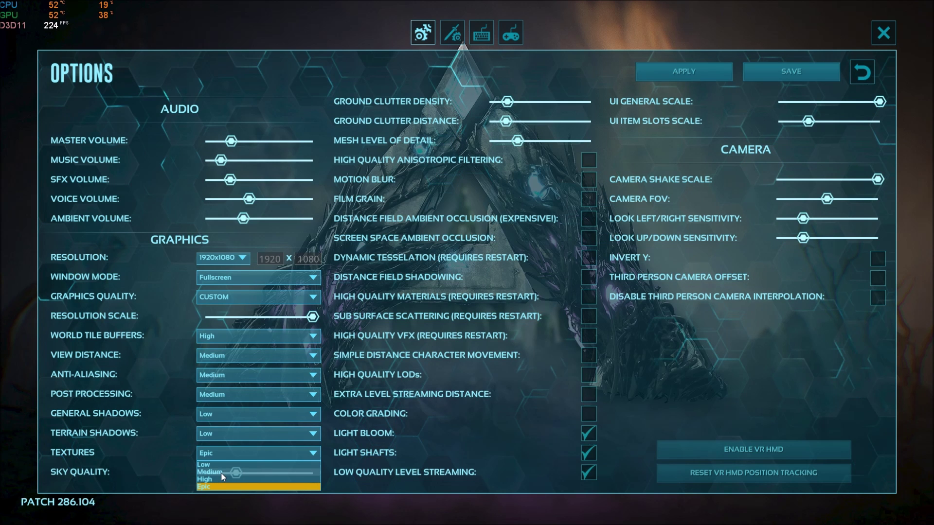
{"action": "left_click", "coordinate": [139, 434]}
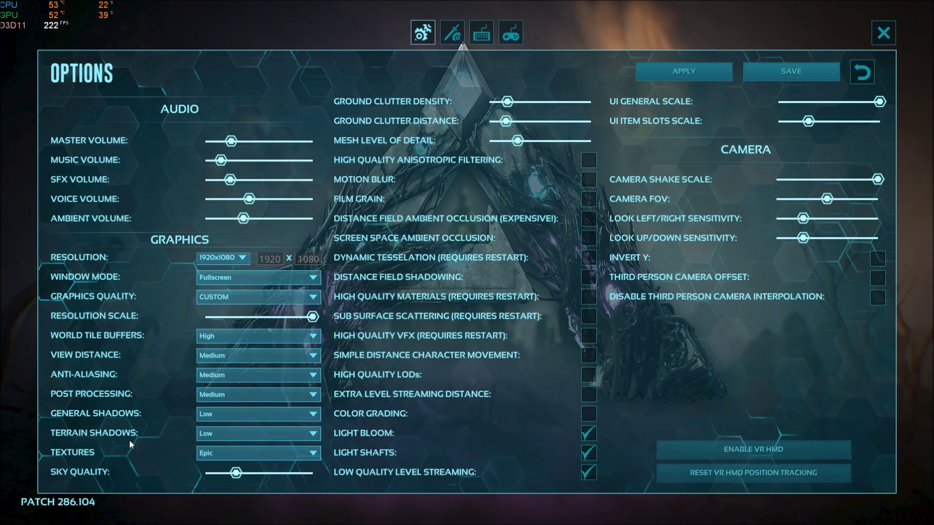
Lower the sky quality to about one fifth of its range and slightly adjust the ground clutter distance.
{"action": "mouse_move", "coordinate": [236, 473]}
{"action": "left_mouse_down"}
{"action": "mouse_move", "coordinate": [224, 473]}
{"action": "mouse_move", "coordinate": [313, 473]}
{"action": "mouse_move", "coordinate": [227, 473]}
{"action": "left_mouse_up"}
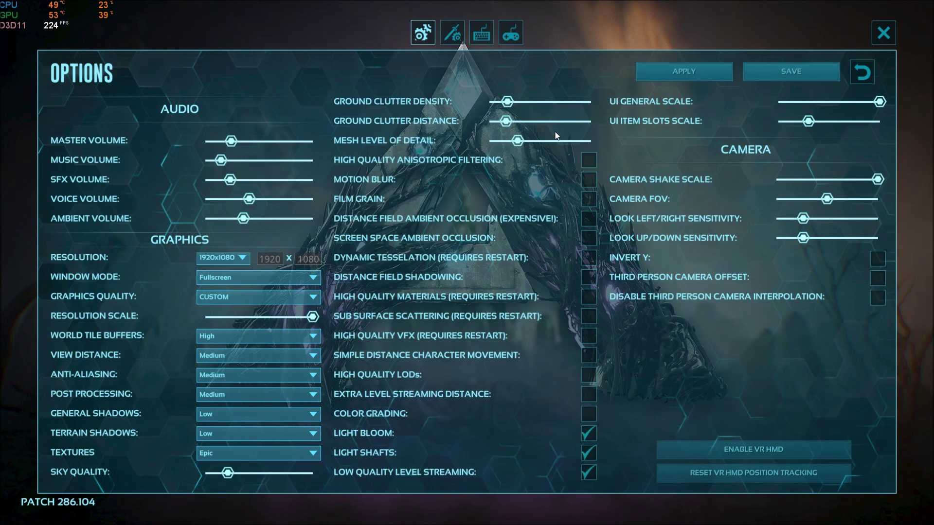
{"action": "left_click_drag", "start_coordinate": [506, 123], "coordinate": [501, 124]}
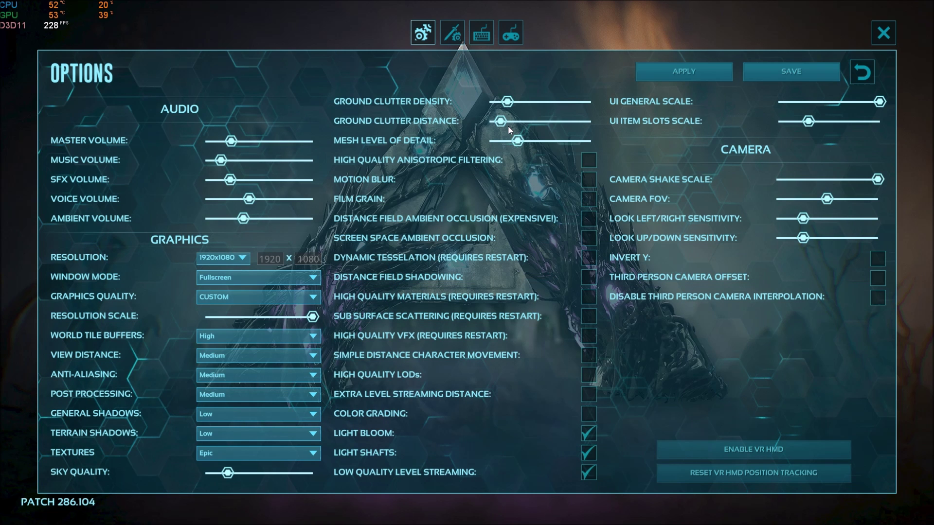
{"action": "left_click_drag", "start_coordinate": [505, 126], "coordinate": [509, 125]}
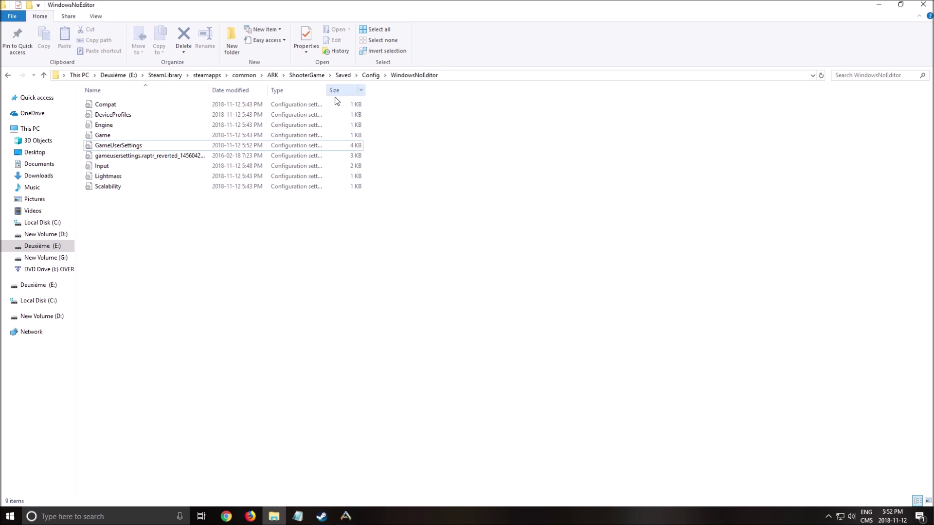
Open the GameUserSettings file from the WindowsNoEditor folder in Notepad and examine its settings down to the ScalabilityGroups section.
{"action": "left_click", "coordinate": [113, 145]}
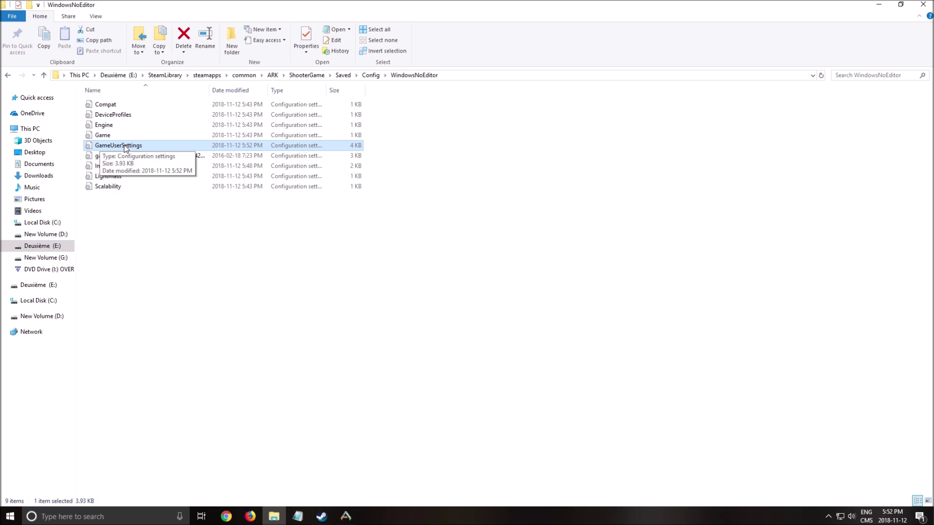
{"action": "double_click", "coordinate": [112, 145]}
{"action": "left_click", "coordinate": [608, 129]}
{"action": "left_click", "coordinate": [259, 164]}
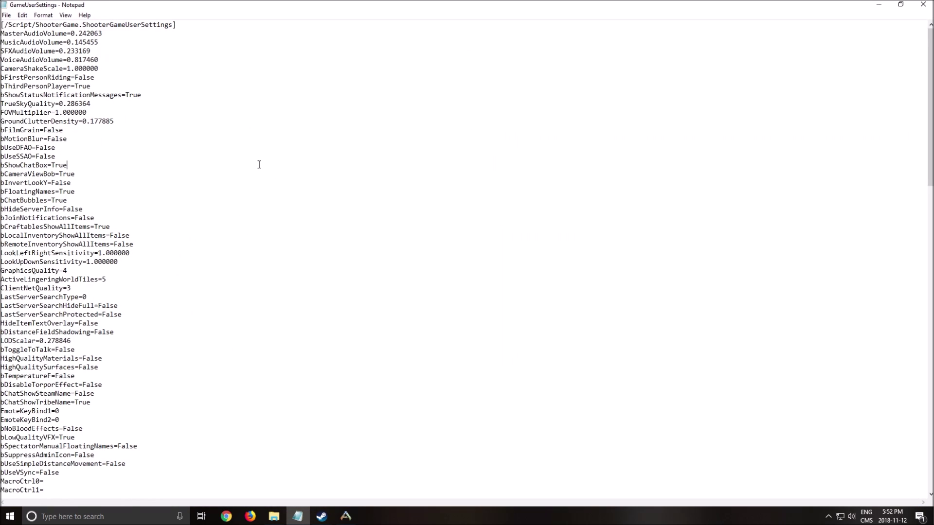
{"action": "scroll", "coordinate": [34, 90], "scroll_direction": "down", "scroll_amount": 8}
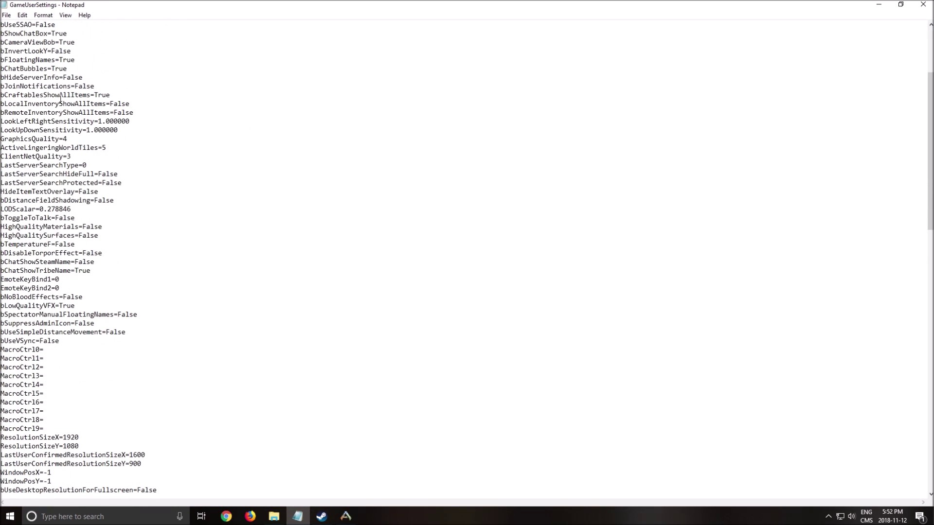
{"action": "scroll", "coordinate": [39, 60], "scroll_direction": "down", "scroll_amount": 3}
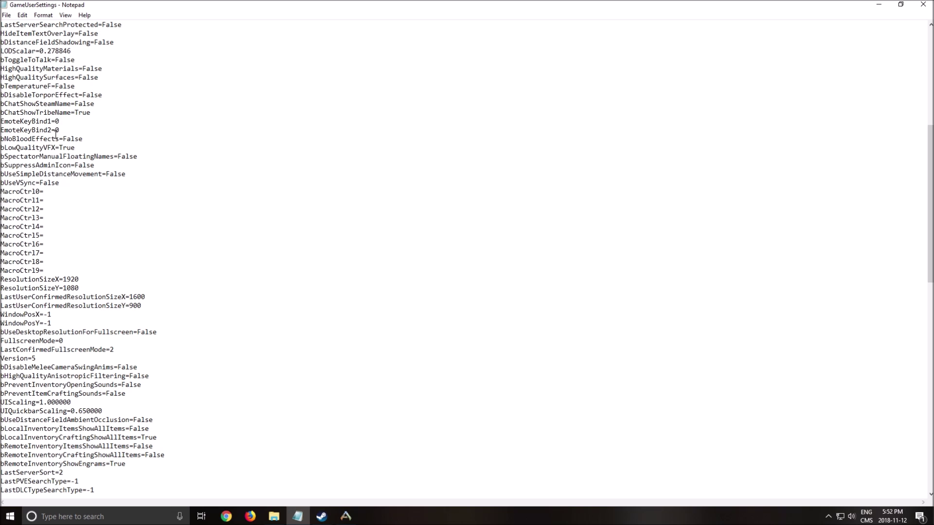
{"action": "scroll", "coordinate": [57, 129], "scroll_direction": "down", "scroll_amount": 20}
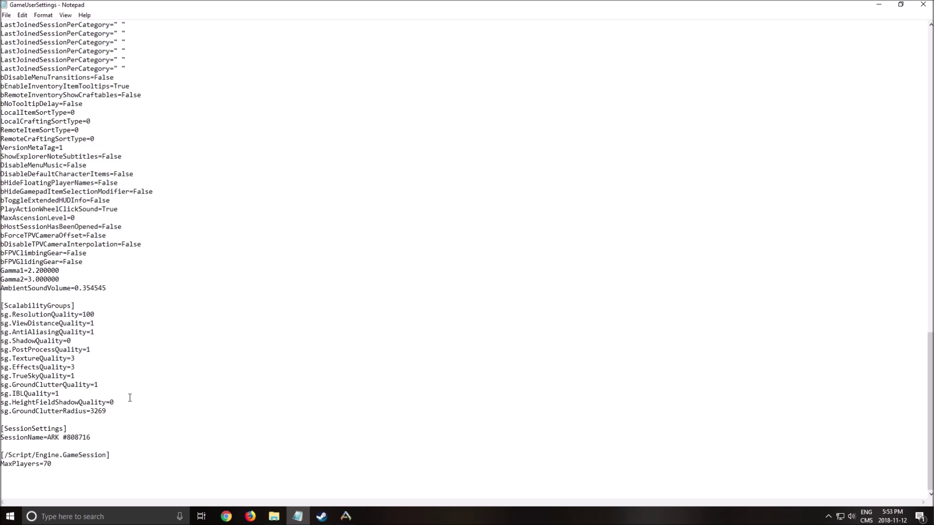
Save the GameUserSettings file and close it.
{"action": "left_click", "coordinate": [7, 15]}
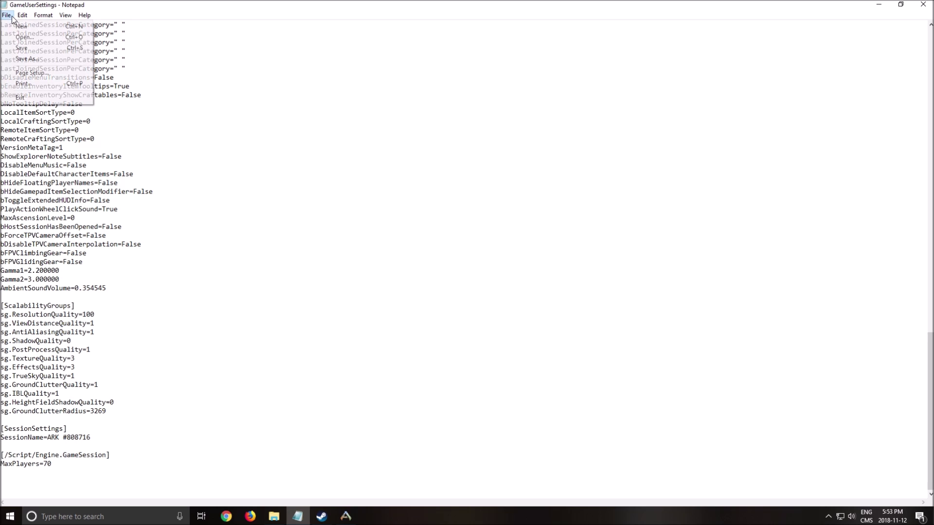
{"action": "left_click", "coordinate": [18, 46]}
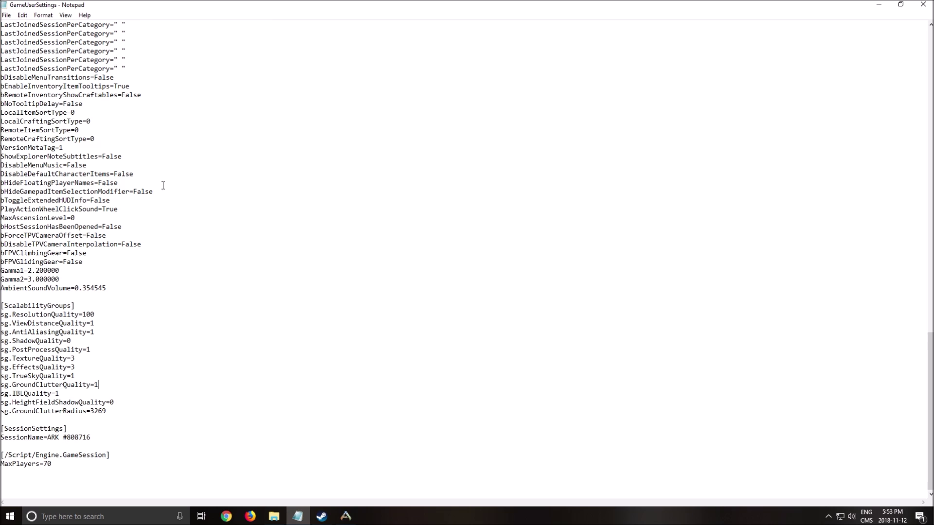
{"action": "left_click", "coordinate": [923, 5]}
Set the GameUserSettings file to read-only in its file properties.
{"action": "right_click", "coordinate": [130, 149]}
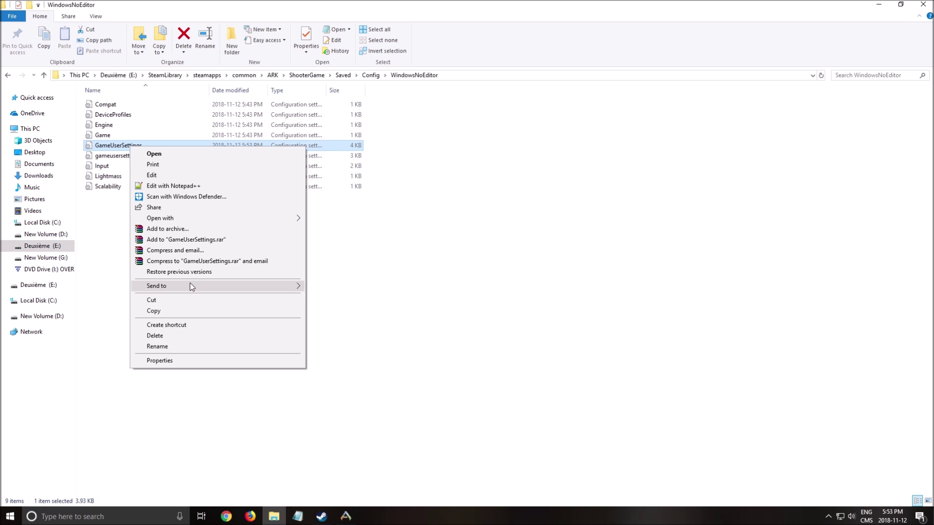
{"action": "left_click", "coordinate": [179, 363]}
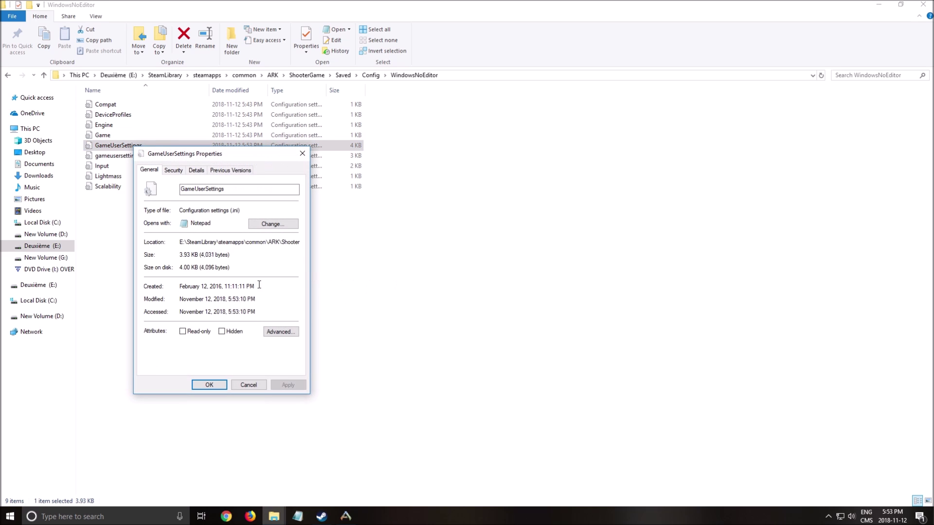
{"action": "left_click", "coordinate": [183, 331]}
{"action": "left_click", "coordinate": [209, 385]}
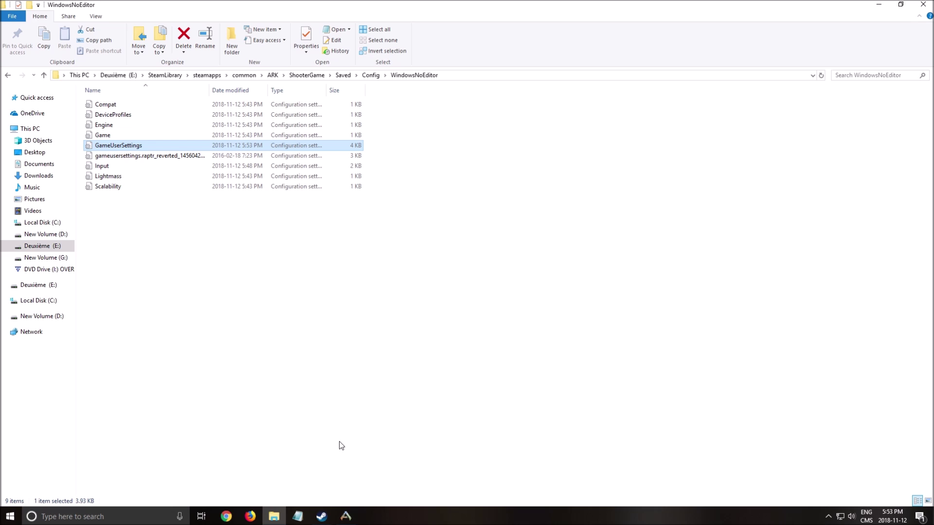